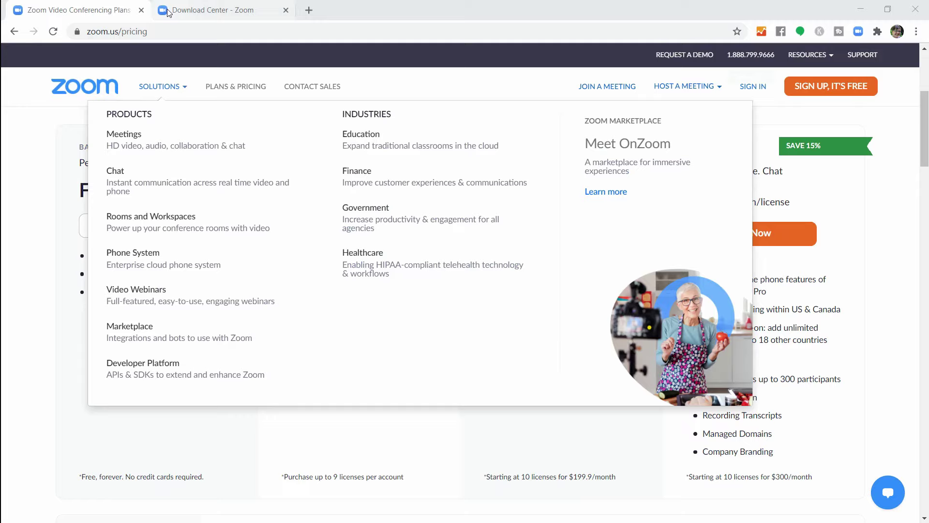
Switch to the Zoom Download Center page.
left_click(191, 12)
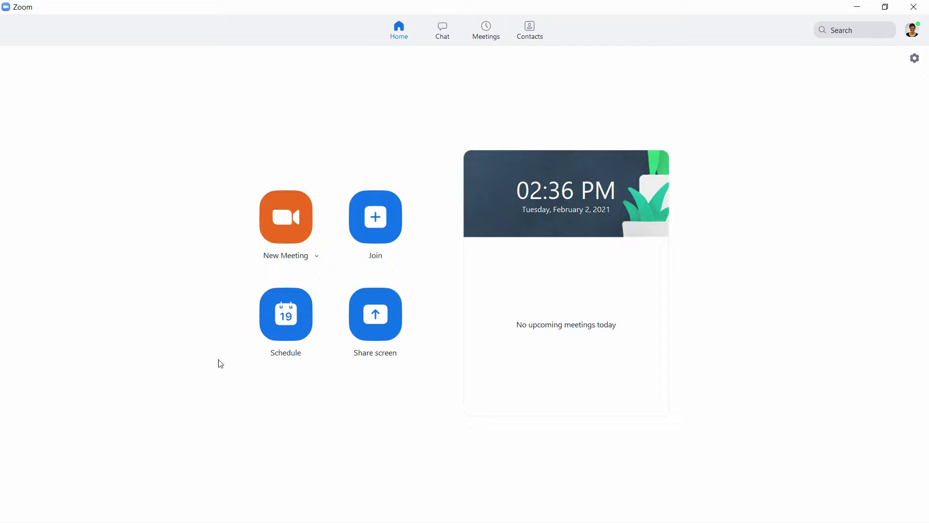
Open the form for scheduling a new meeting and look at the start date calendar.
left_click(291, 322)
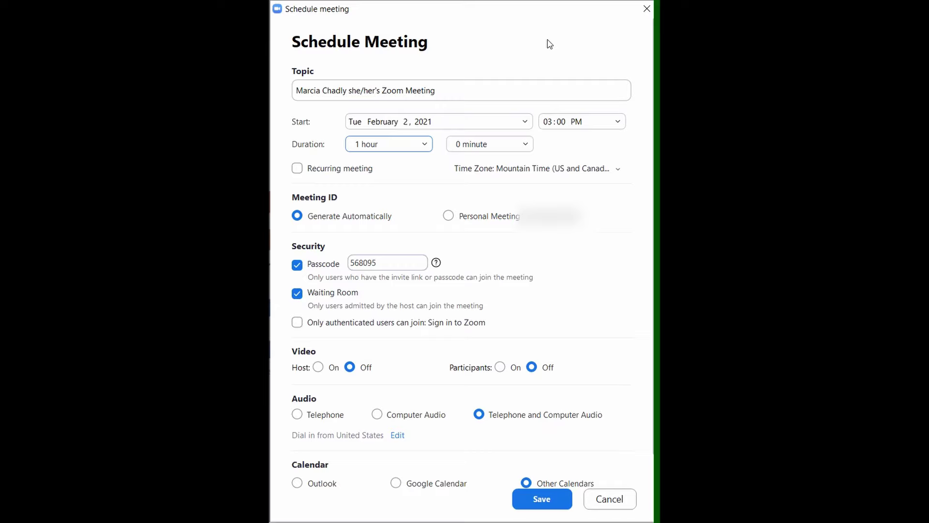
left_click(527, 123)
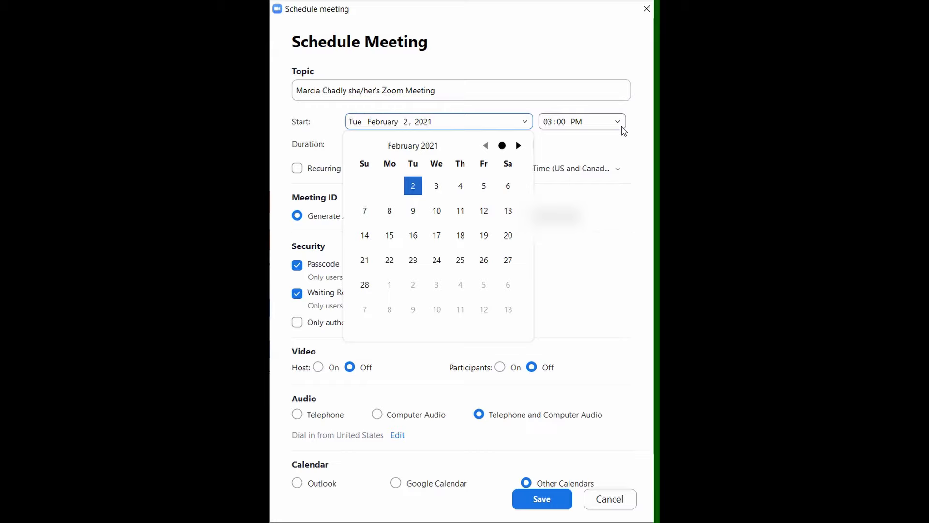
left_click(630, 146)
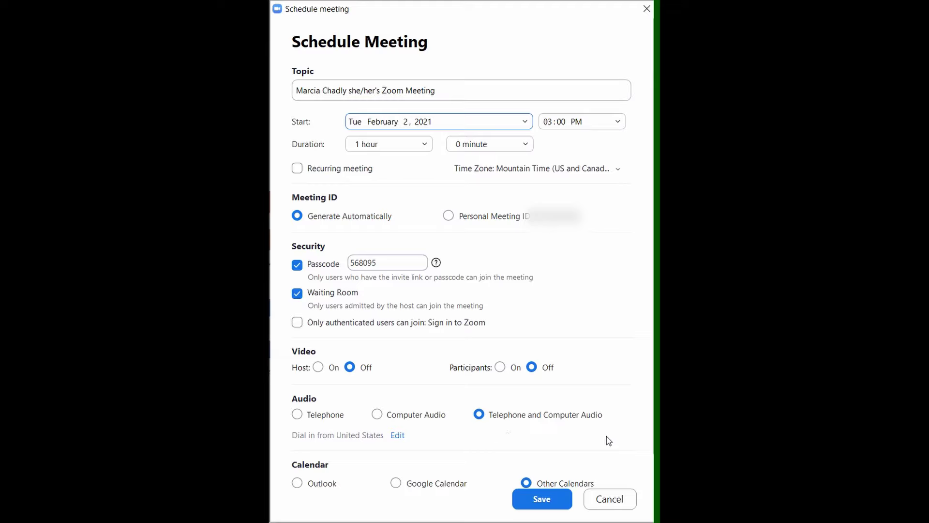
Expand the advanced options of the meeting form and save the scheduled meeting.
scroll(647, 421, "down", 1)
scroll(462, 252, "down", 1)
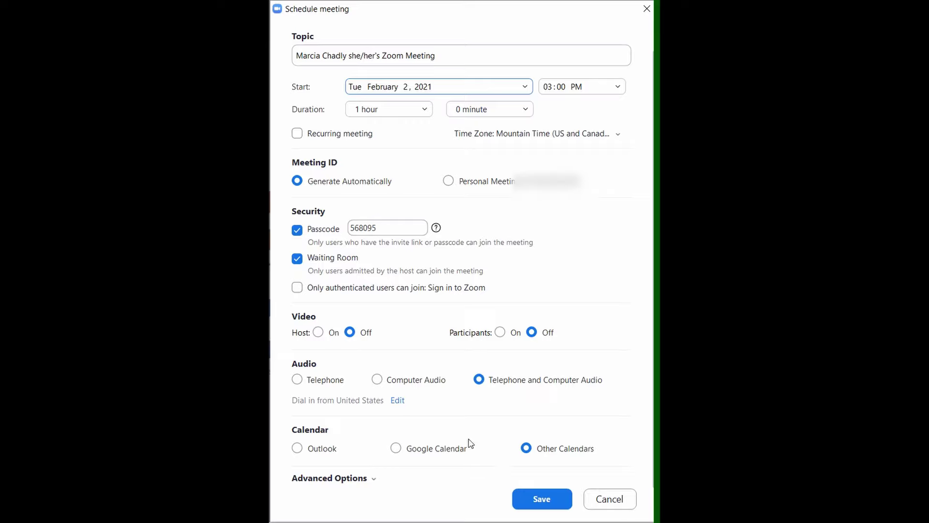
left_click(370, 478)
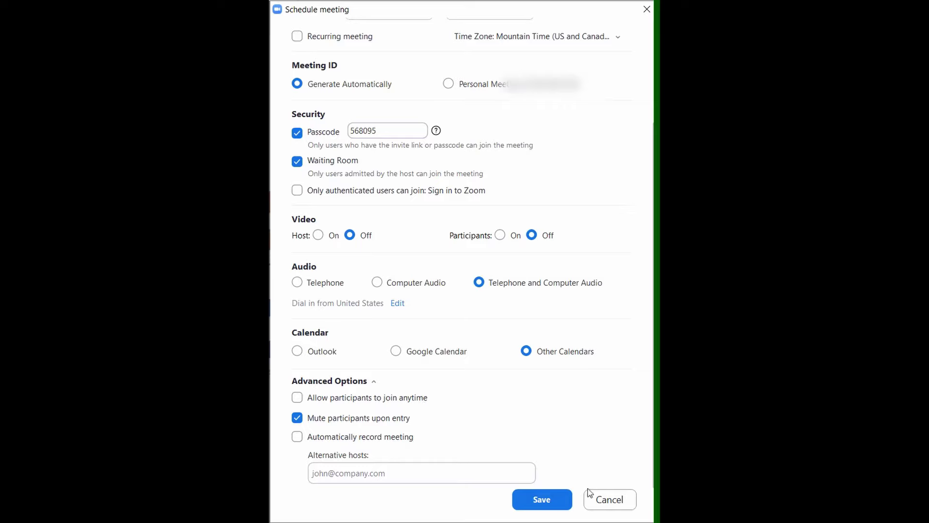
left_click(550, 501)
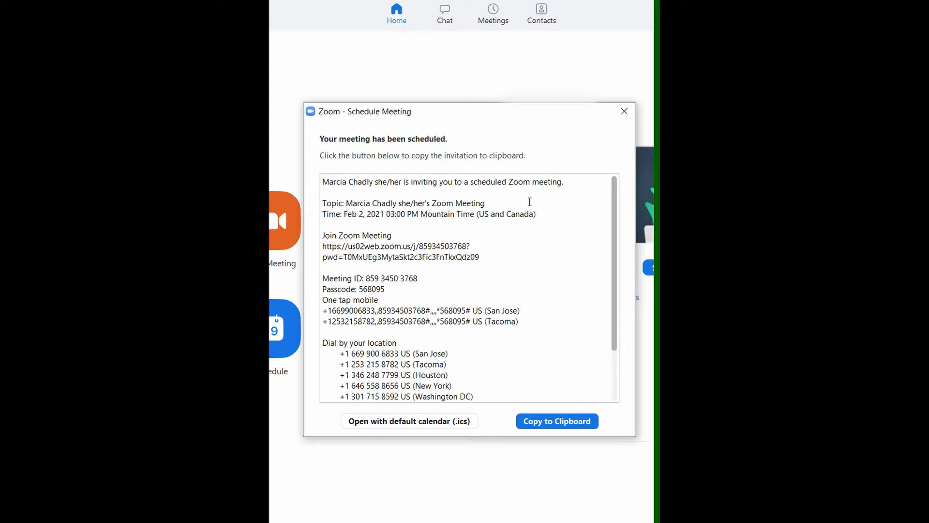
Copy the full meeting invitation and paste it into the body of a new Gmail message above the signature.
scroll(615, 268, "down", 3)
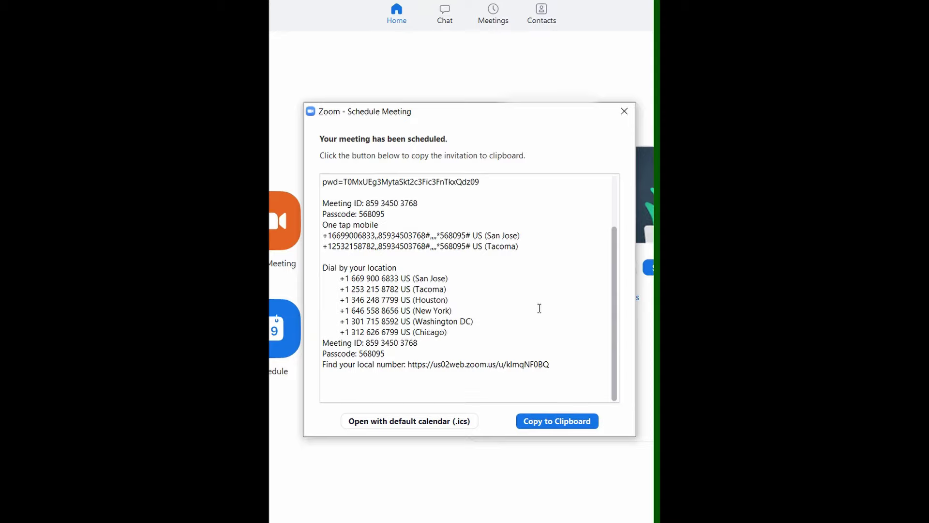
left_click(553, 421)
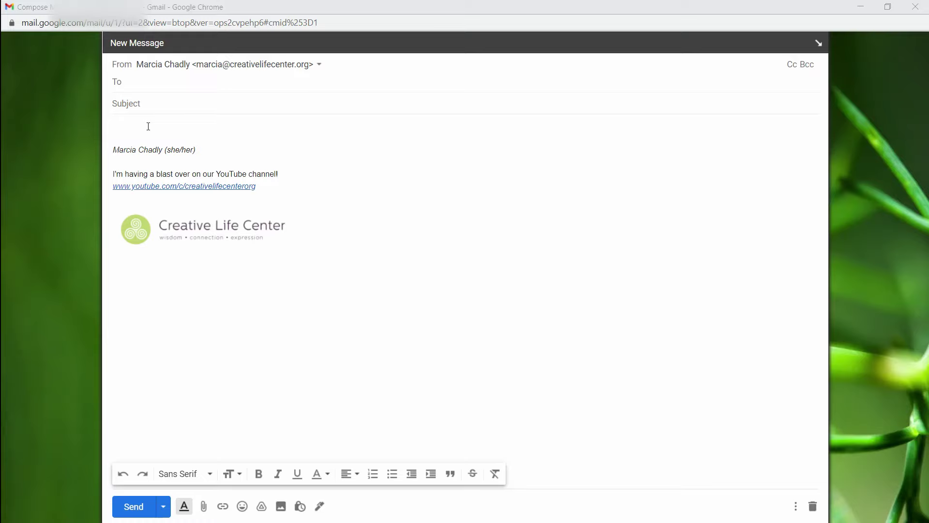
left_click(148, 126)
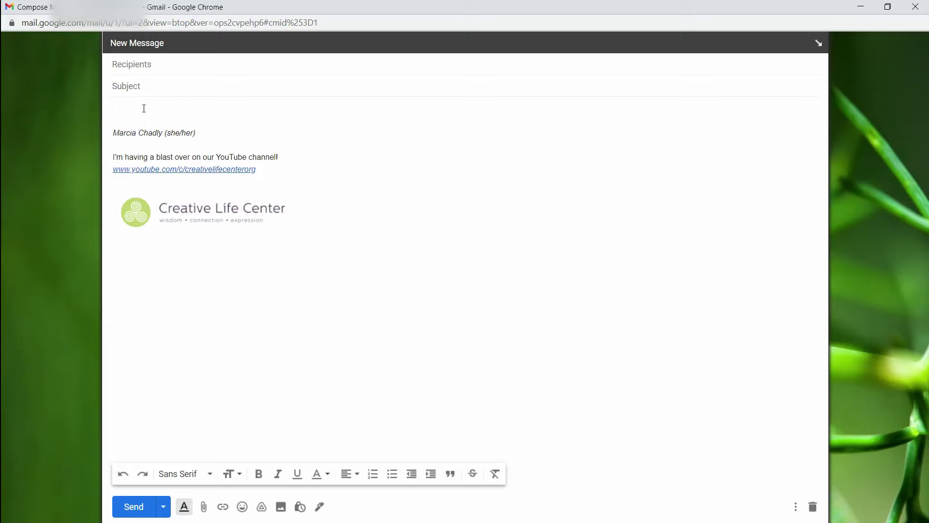
right_click(143, 108)
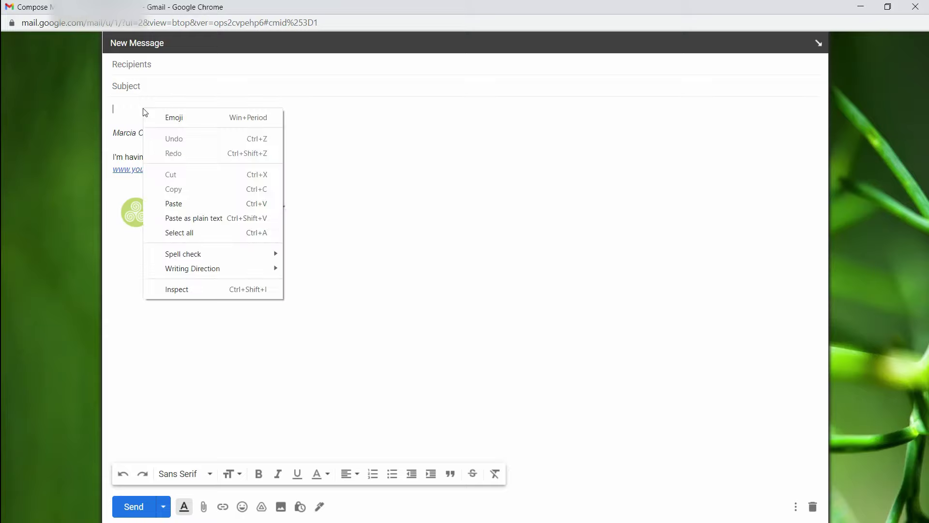
left_click(183, 211)
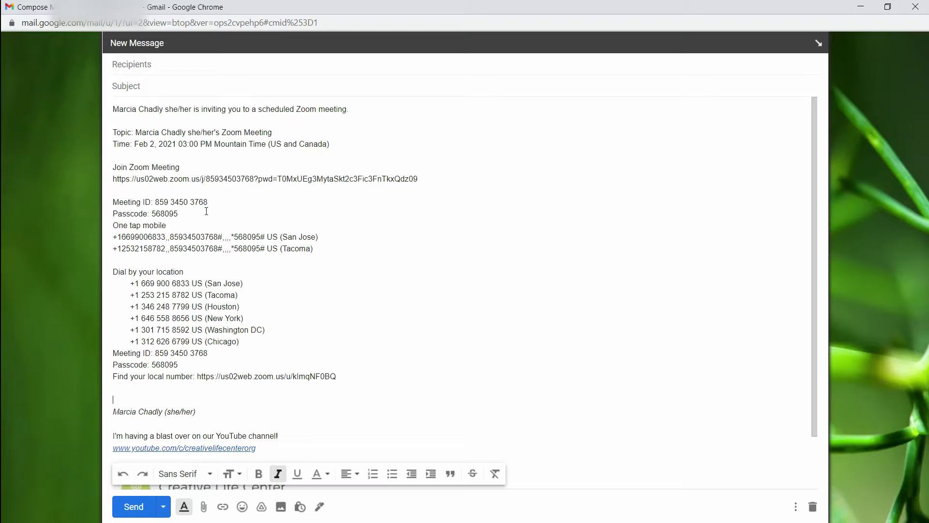
key("Return")
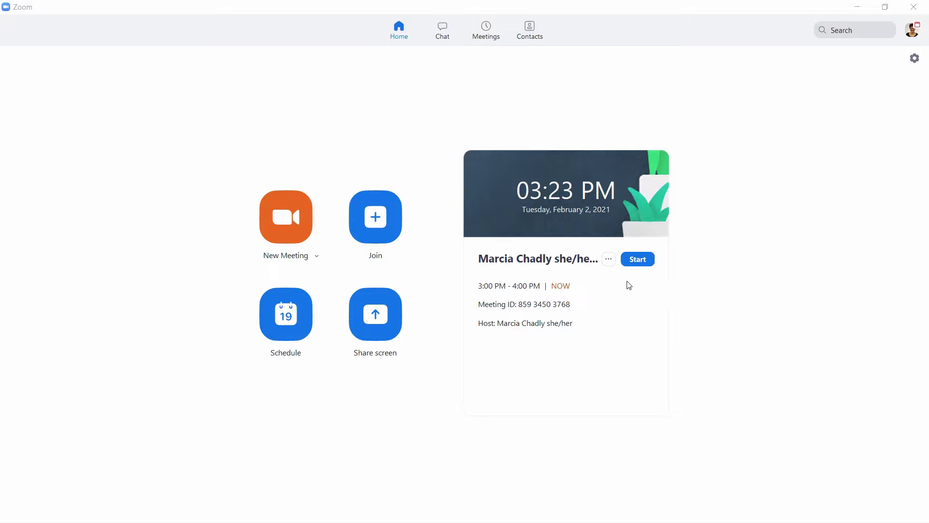
Start today's scheduled meeting from the Zoom meetings list and join it with computer audio.
left_click(486, 30)
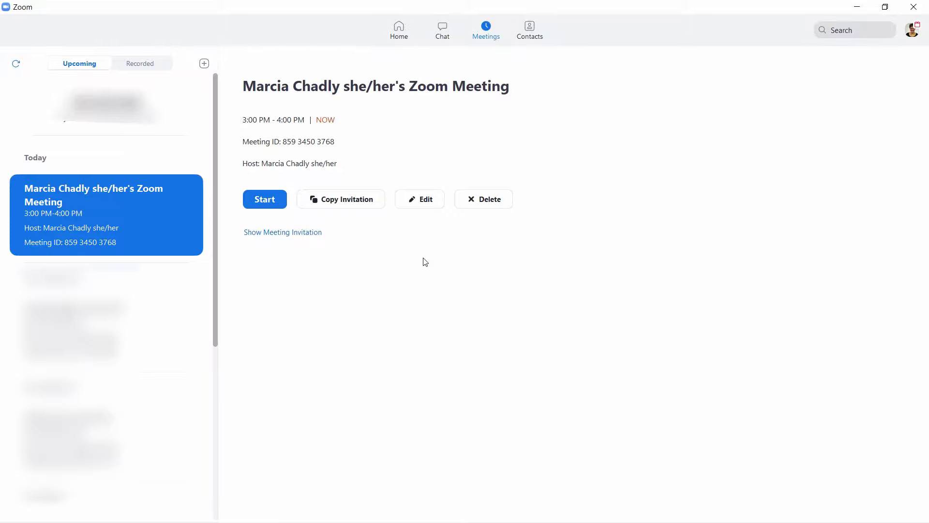
left_click(267, 198)
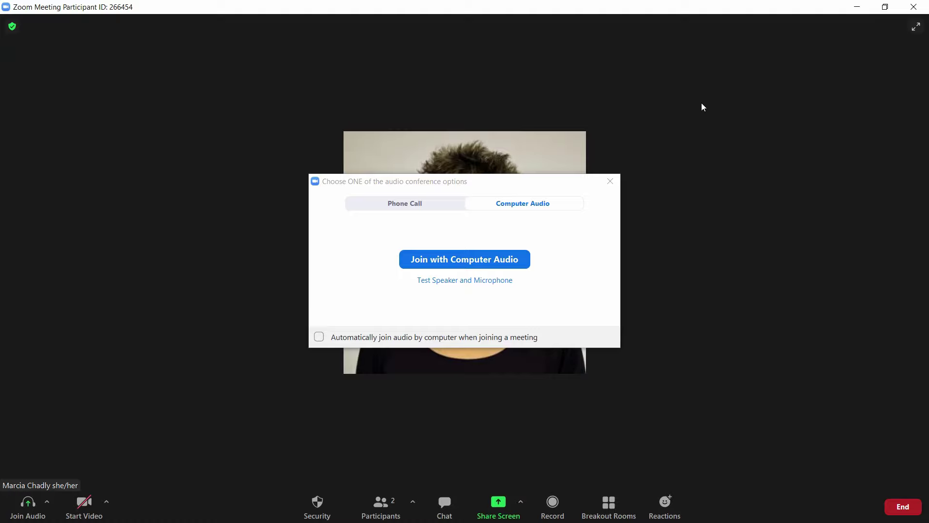
left_click(513, 258)
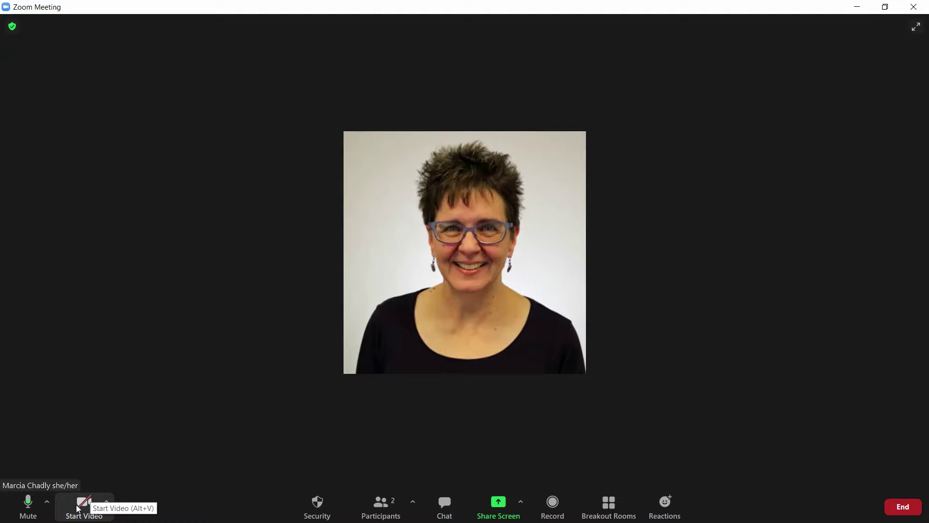
Mute and unmute the microphone, and turn on the host's video.
left_click(28, 506)
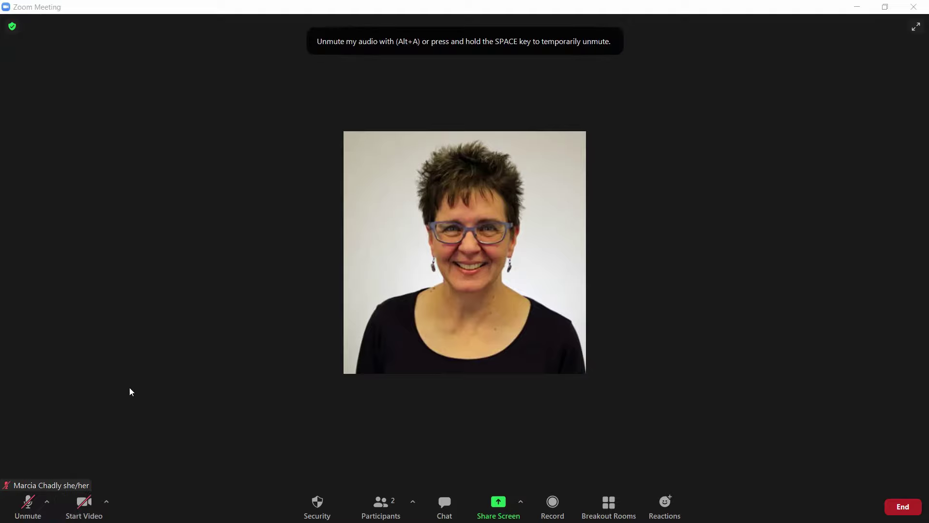
left_click(28, 503)
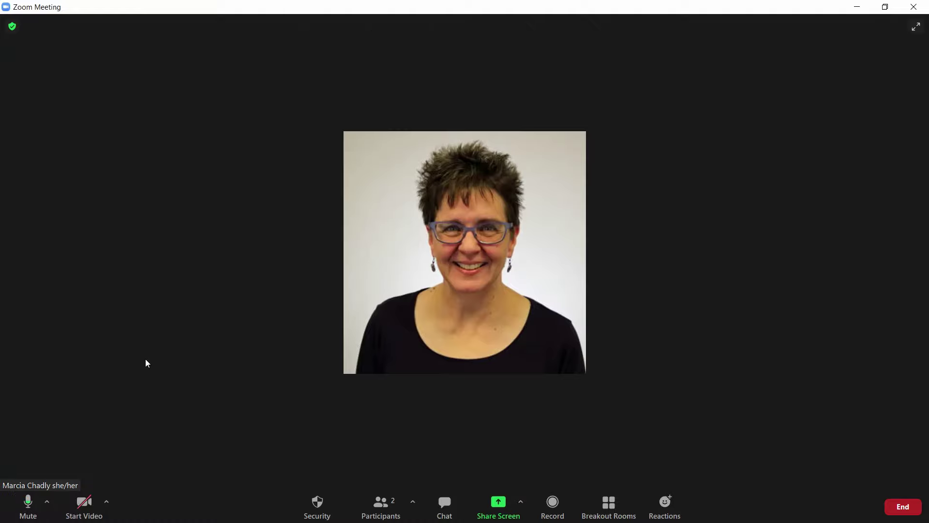
left_click(83, 503)
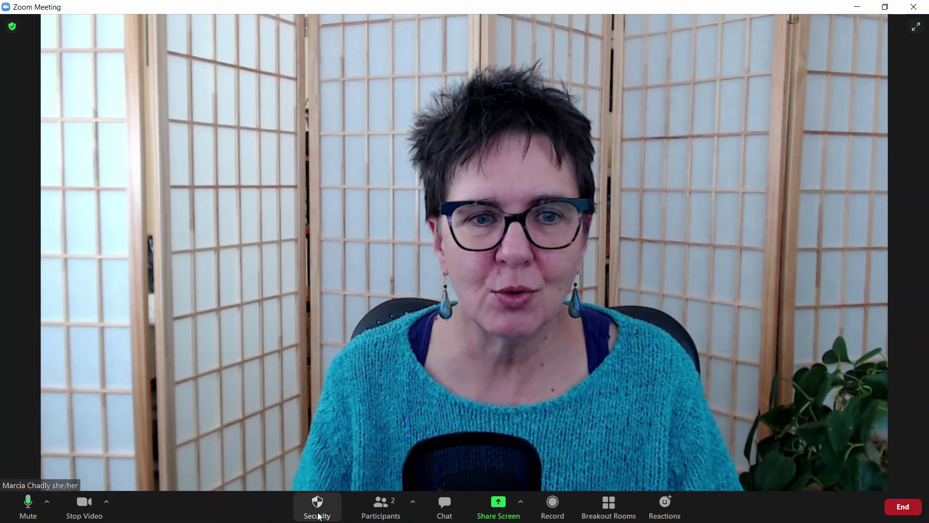
Check the meeting's security options and admit the waiting participant from the participants list.
left_click(318, 508)
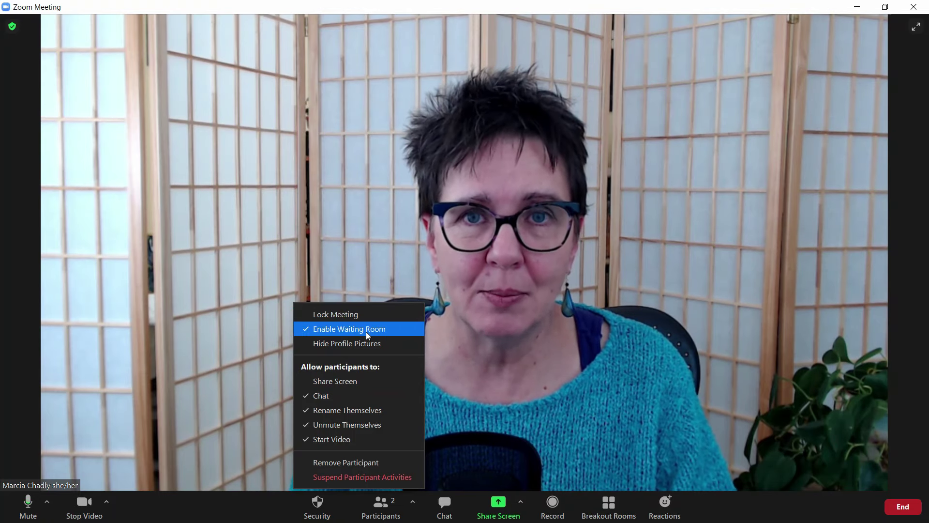
left_click(377, 507)
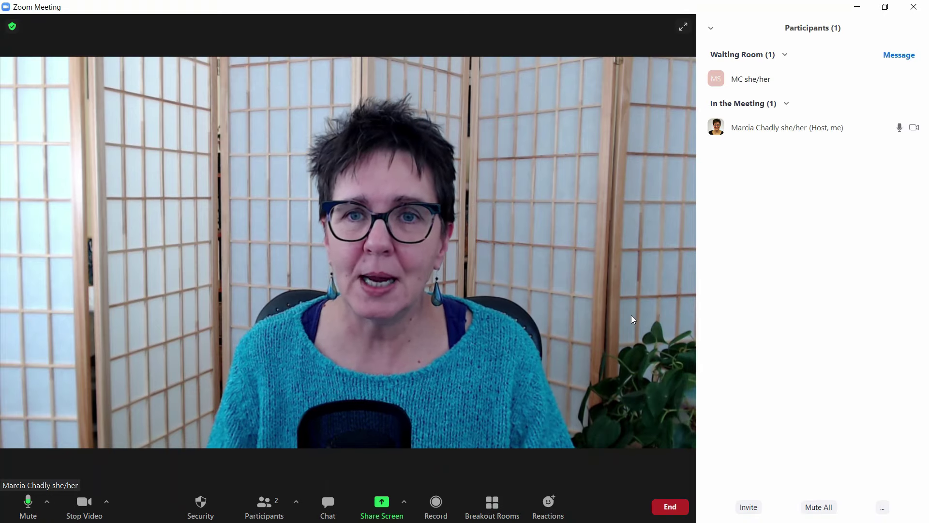
mouse_move(811, 129)
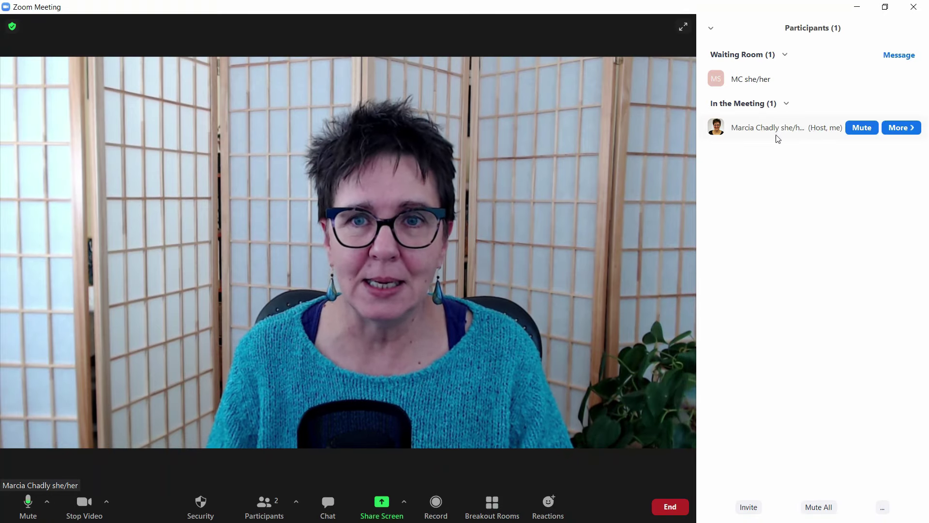
mouse_move(758, 83)
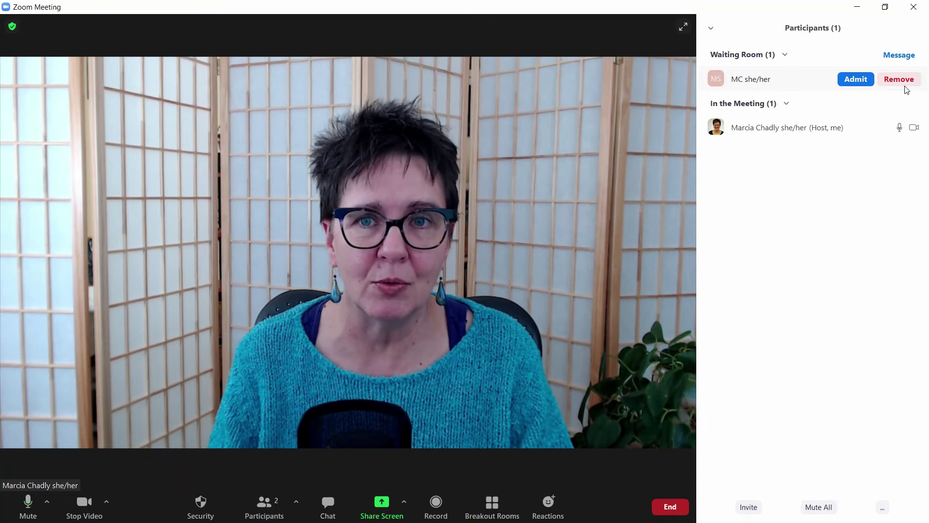
left_click(856, 80)
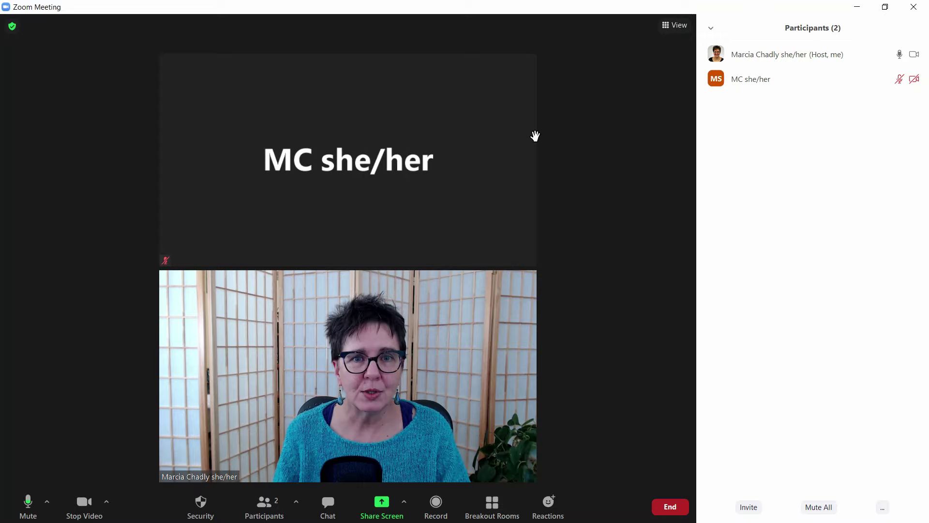
Change the meeting layout from Gallery View to Speaker View.
mouse_move(520, 341)
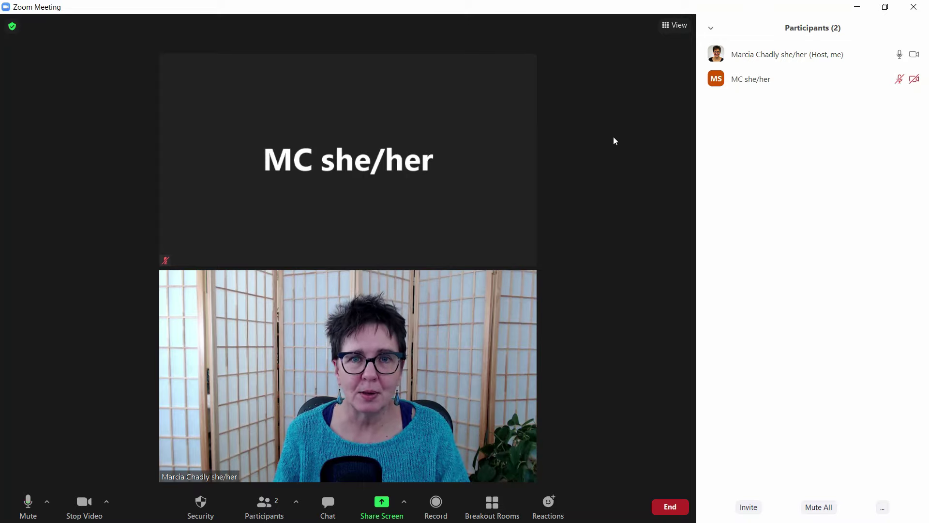
left_click(676, 27)
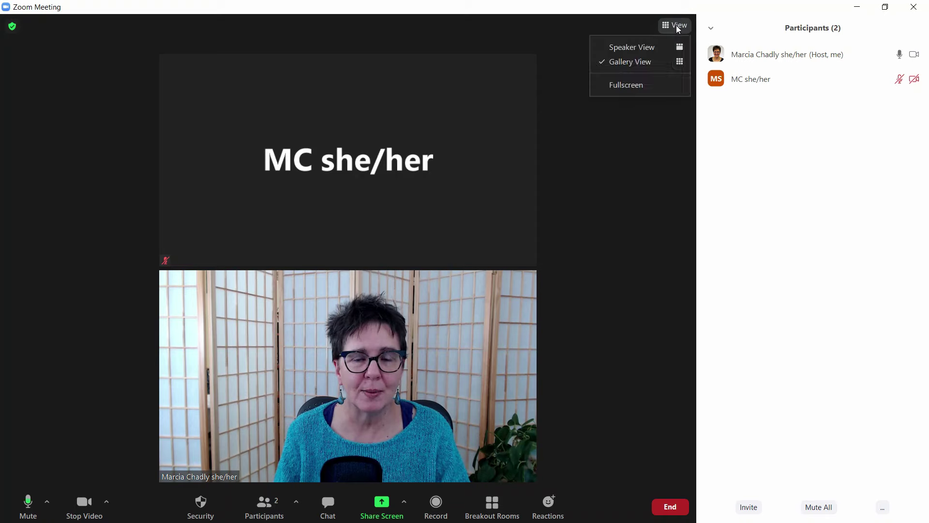
left_click(650, 49)
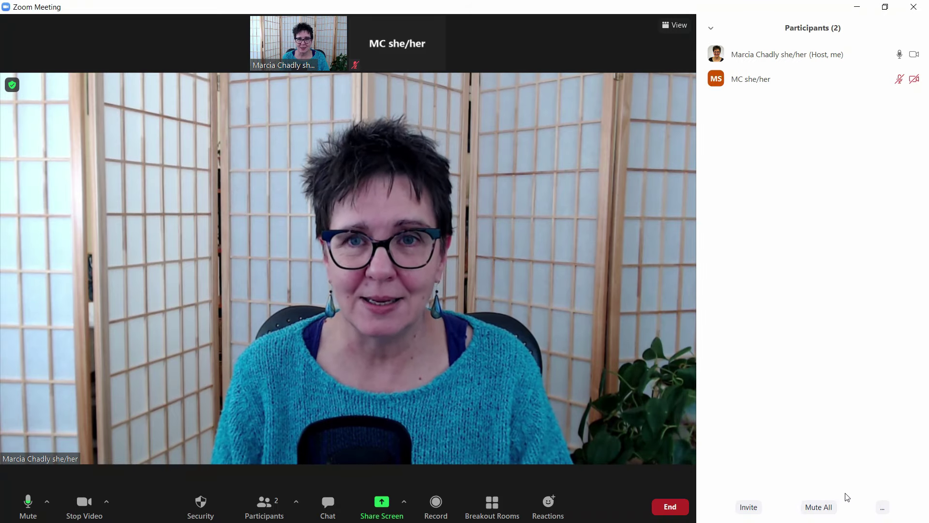
Send the chat message "hello" to everyone in the meeting and look at the available message recipients.
left_click(333, 509)
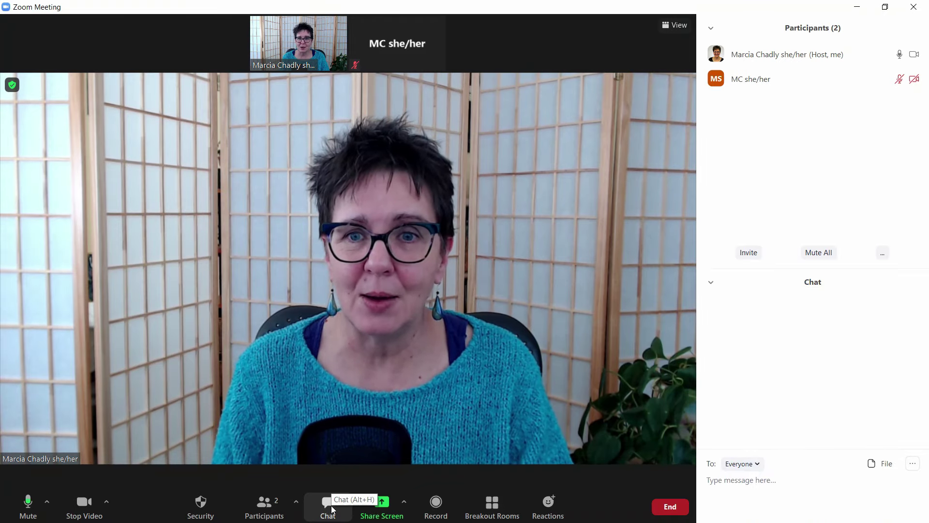
left_click(758, 482)
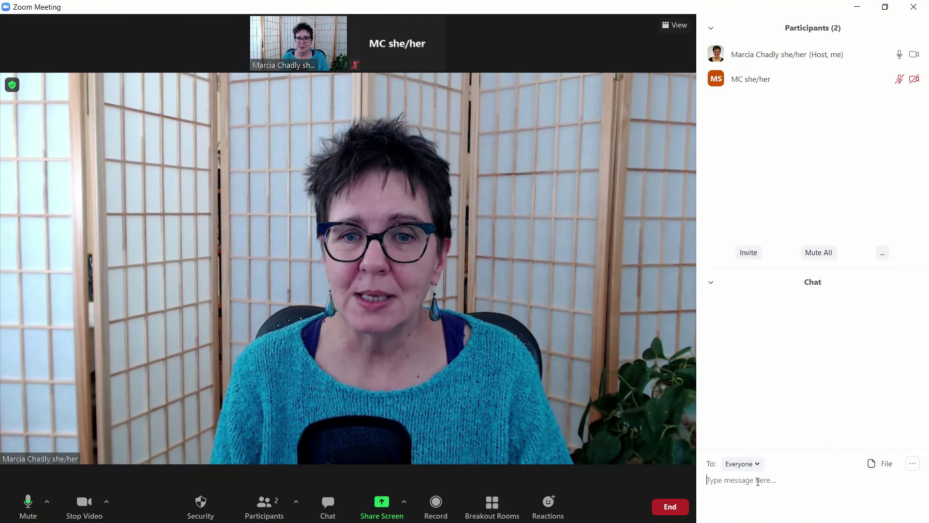
type("hell")
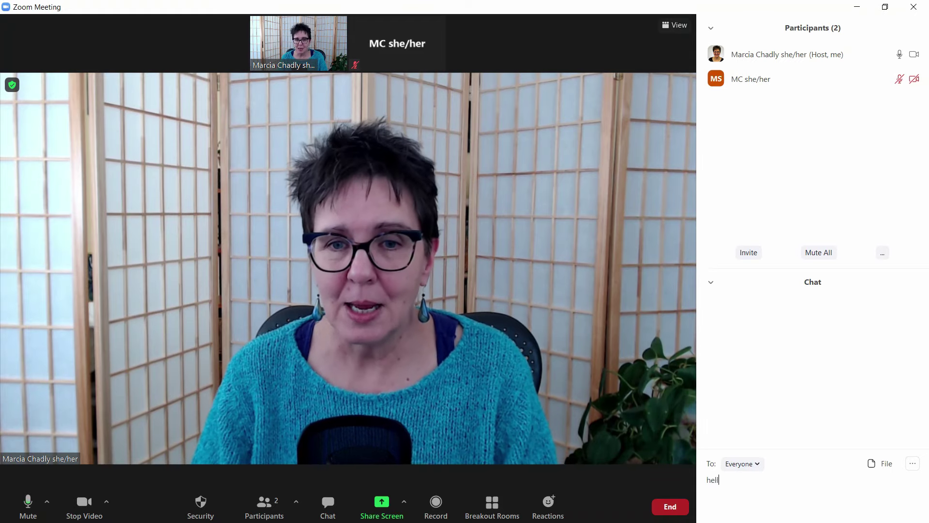
type("o")
key("Return")
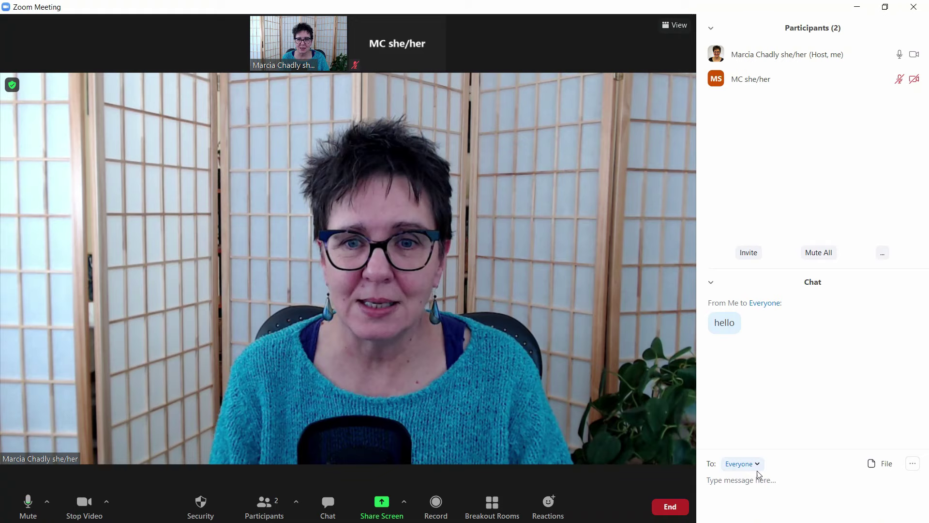
left_click(757, 464)
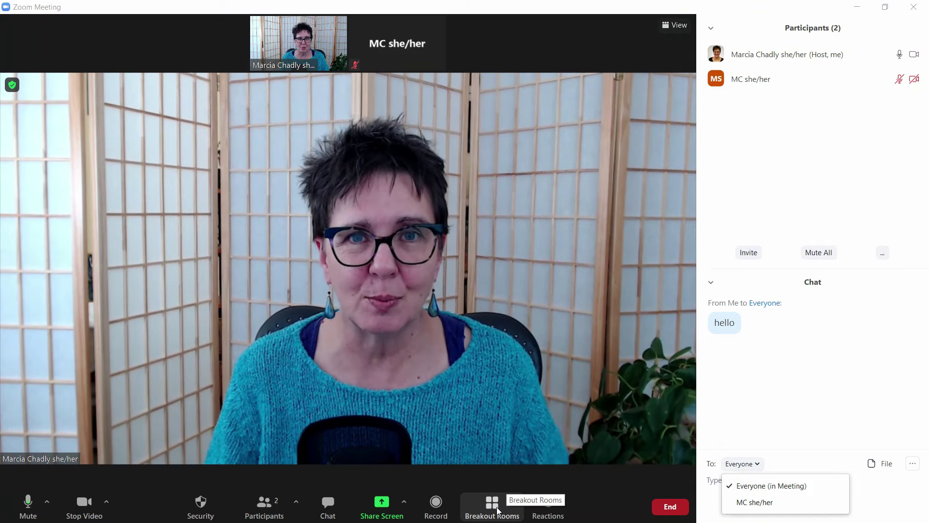
Record the meeting on this computer briefly and stop the recording.
left_click(437, 504)
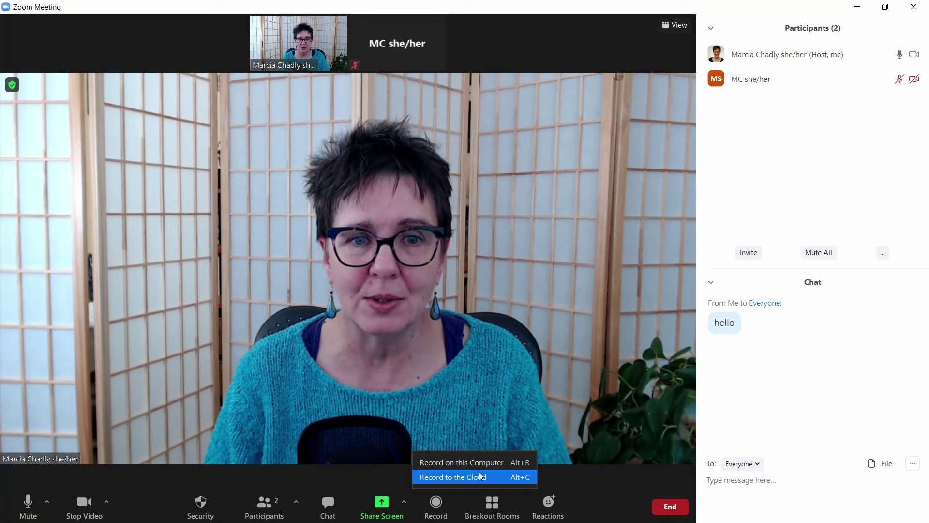
left_click(482, 462)
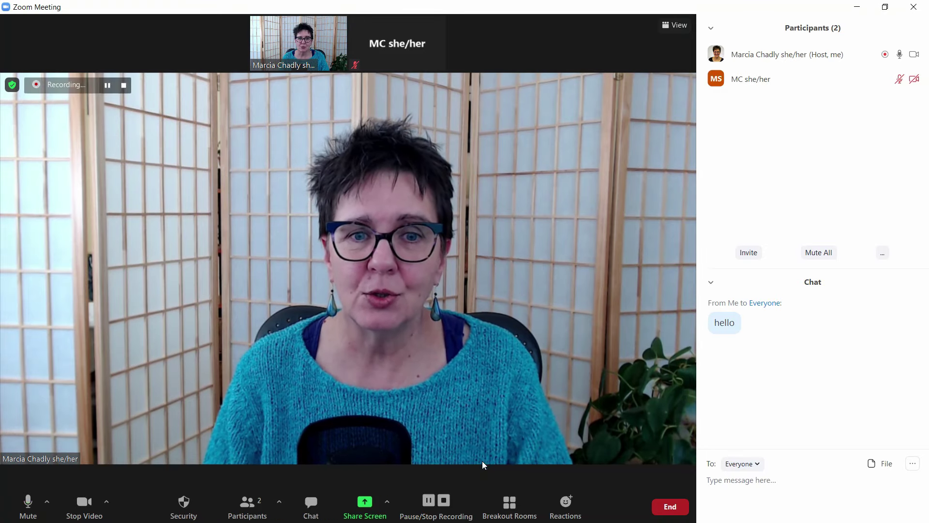
left_click(443, 501)
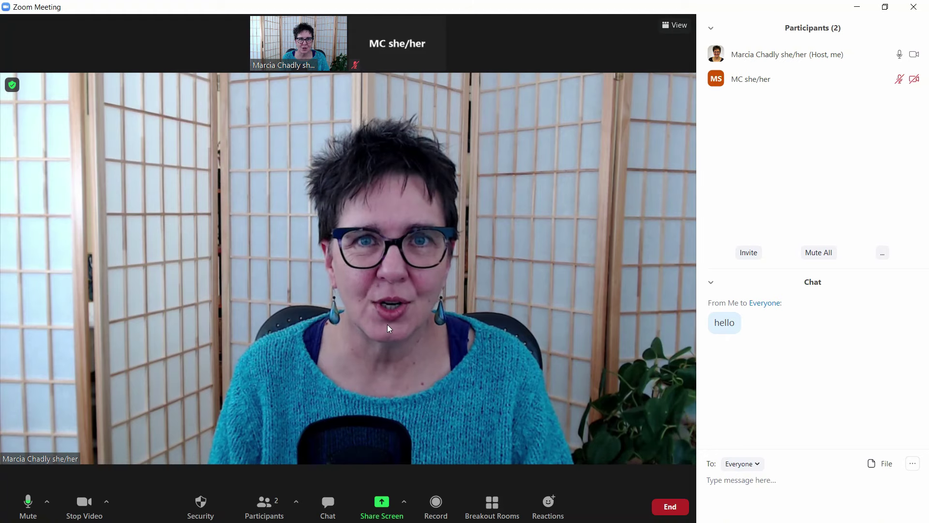
Share the Photos window with the meeting participants.
left_click(387, 505)
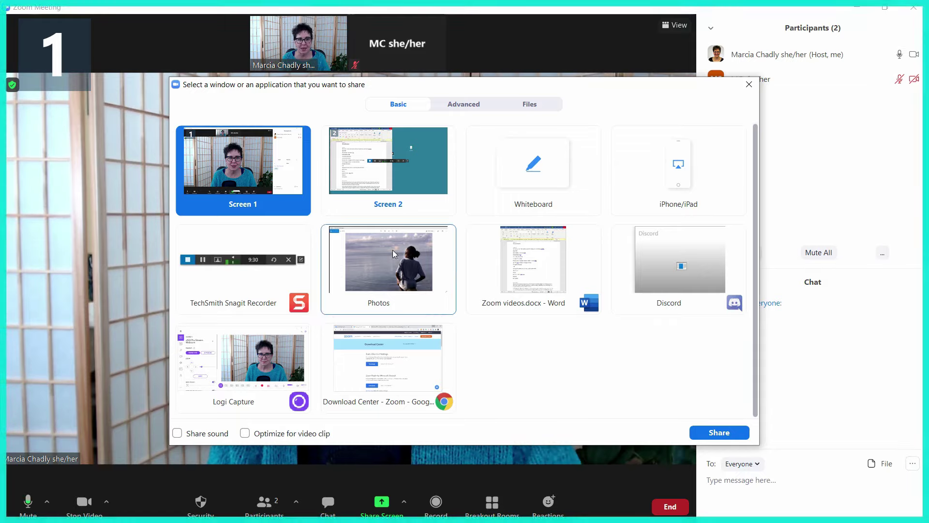
left_click(388, 271)
left_click(720, 432)
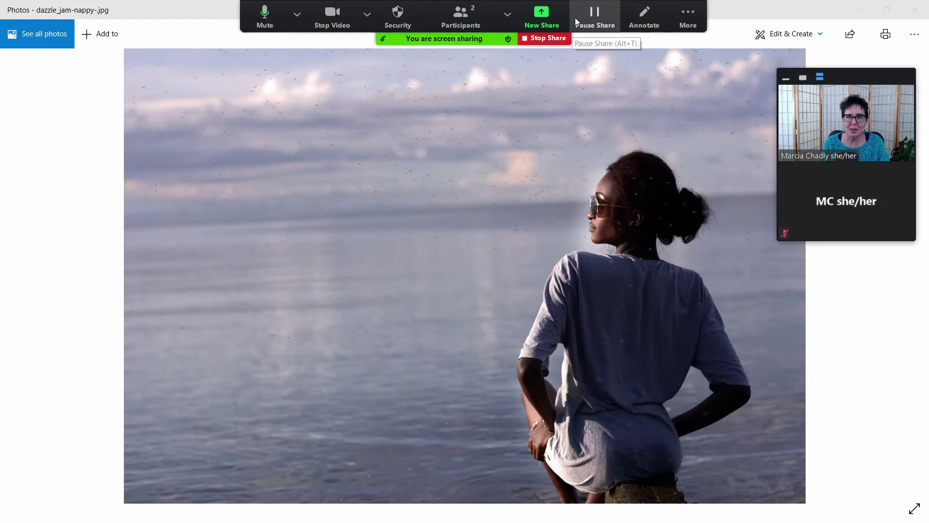
Review the audio, video, participant and annotation controls available during screen sharing, and stop sharing the Photos window.
left_click(297, 14)
left_click(368, 14)
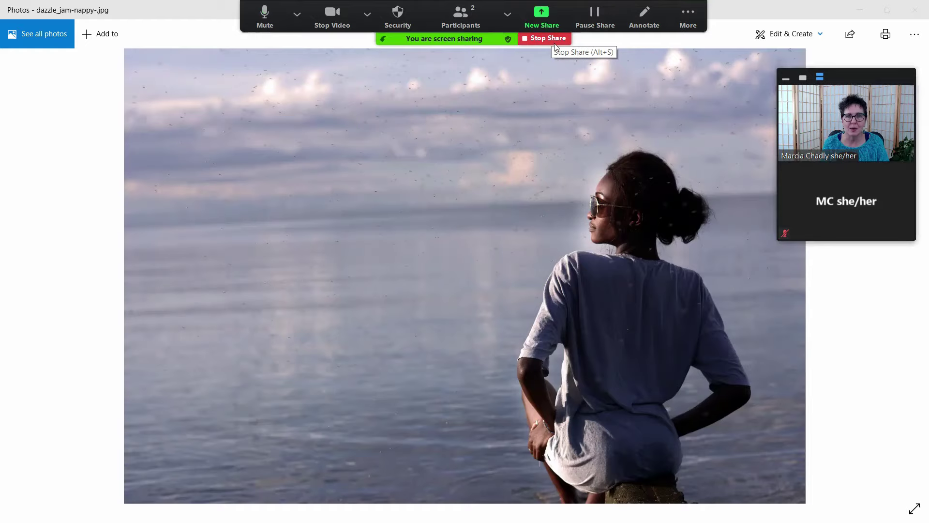
left_click(508, 14)
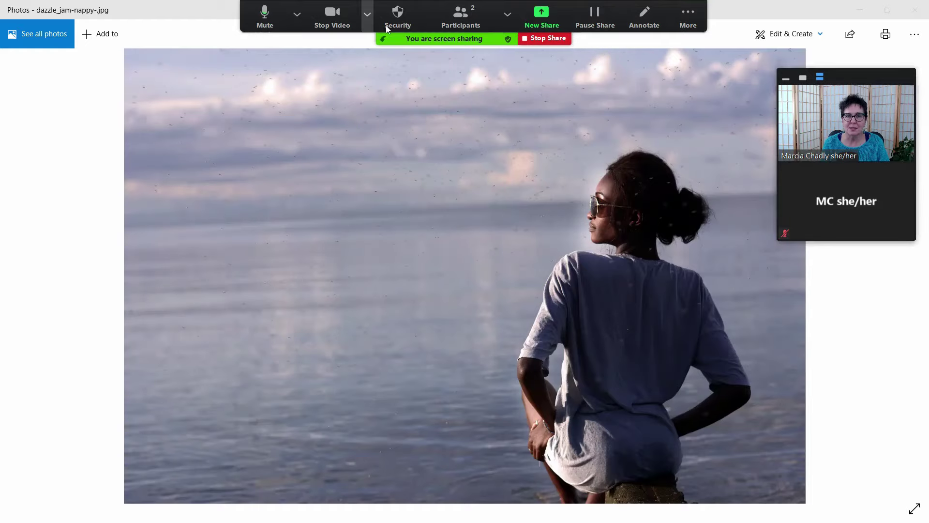
left_click(367, 14)
left_click(508, 14)
left_click(641, 23)
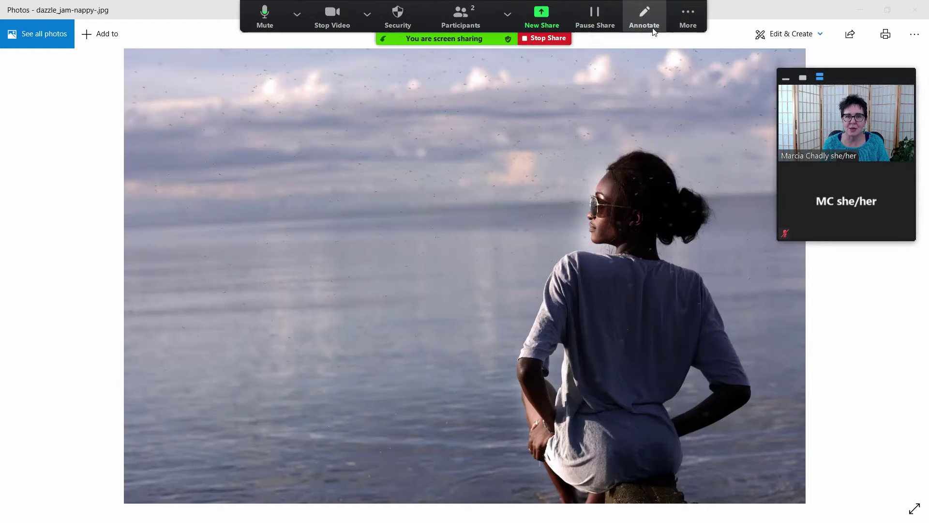
left_click(552, 40)
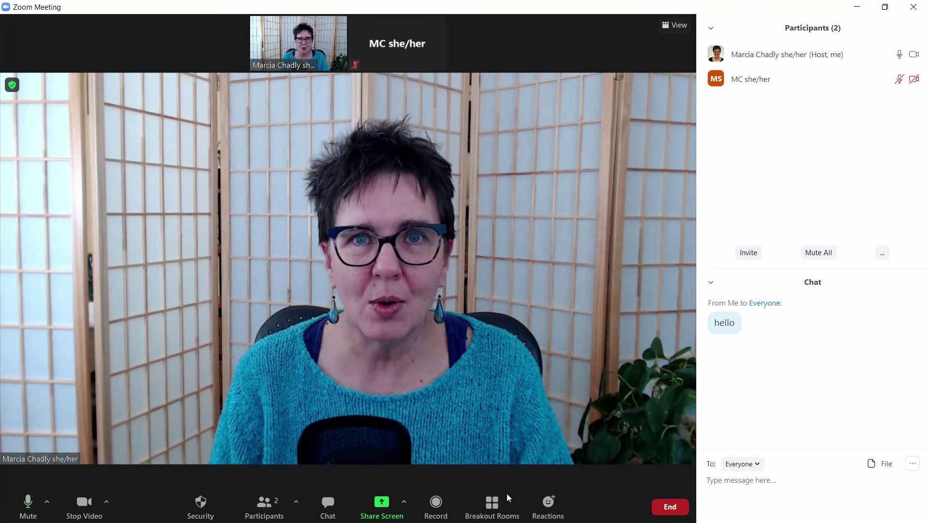
Look at the breakout room assignment options and the available meeting reactions without creating rooms or sending a reaction.
left_click(491, 512)
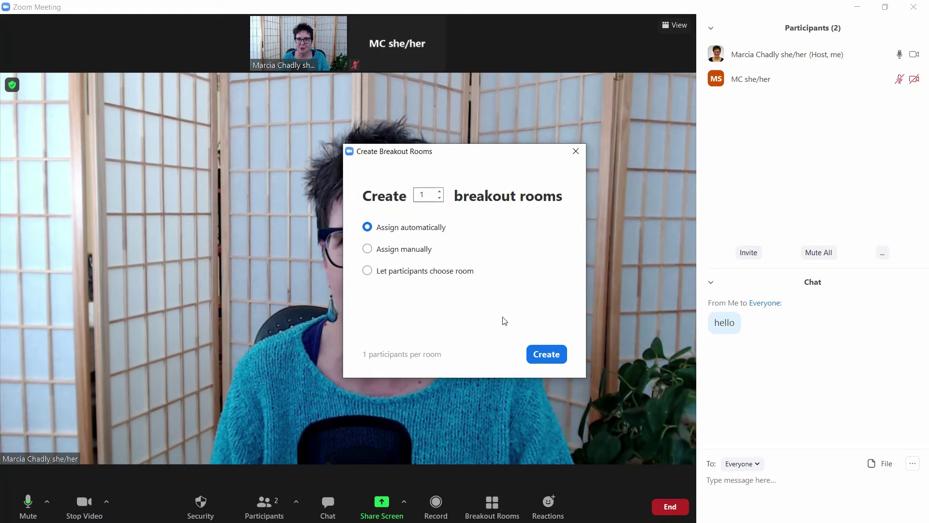
left_click(574, 152)
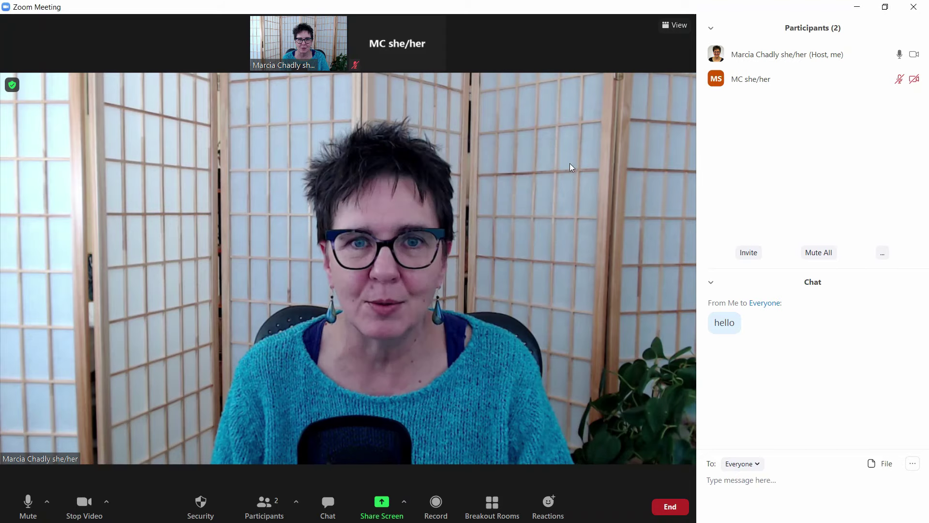
left_click(546, 509)
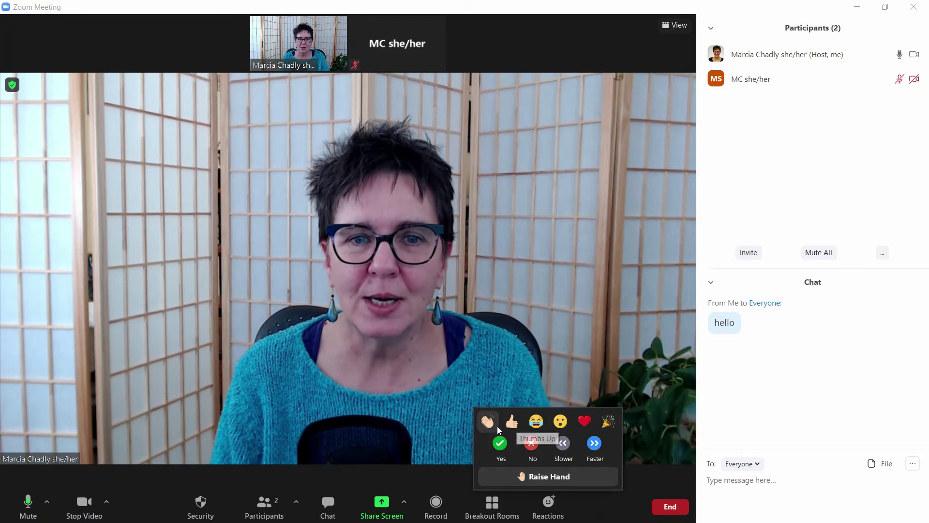
left_click(583, 502)
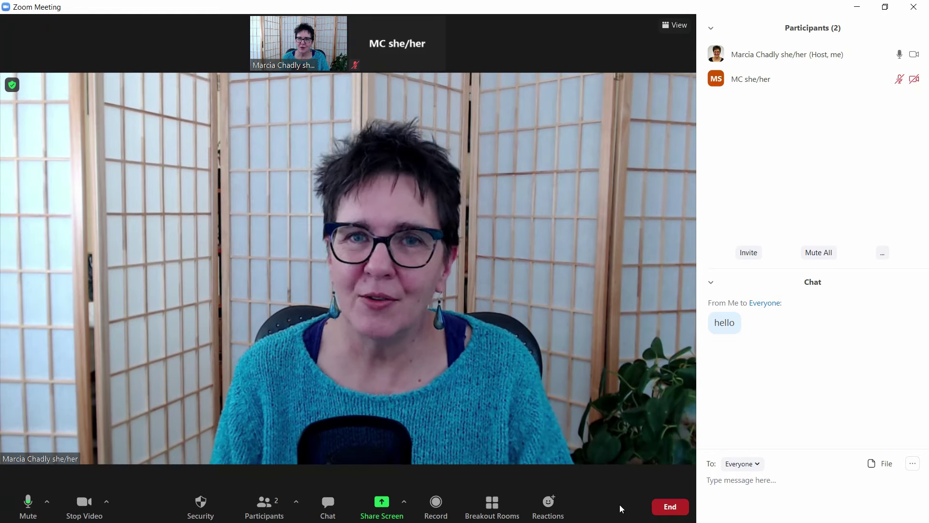
Bring up the choices for ending or leaving the meeting.
left_click(670, 510)
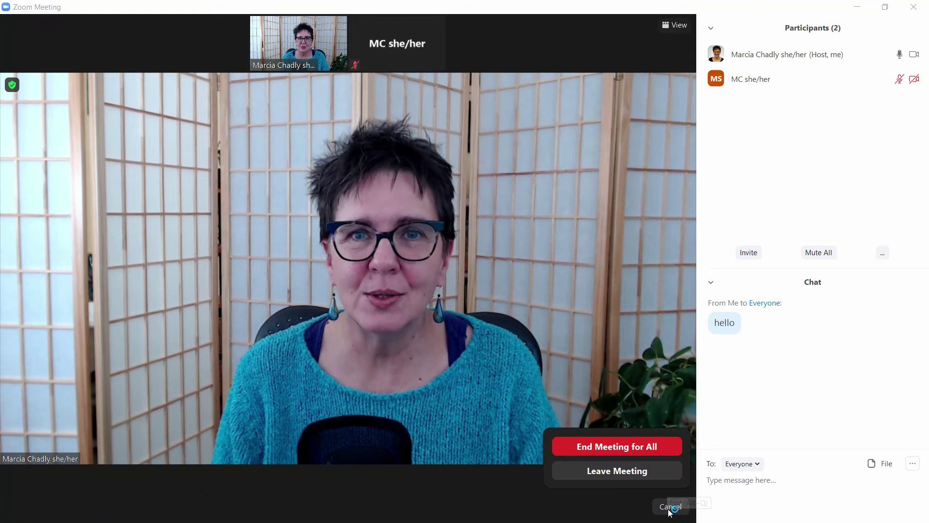